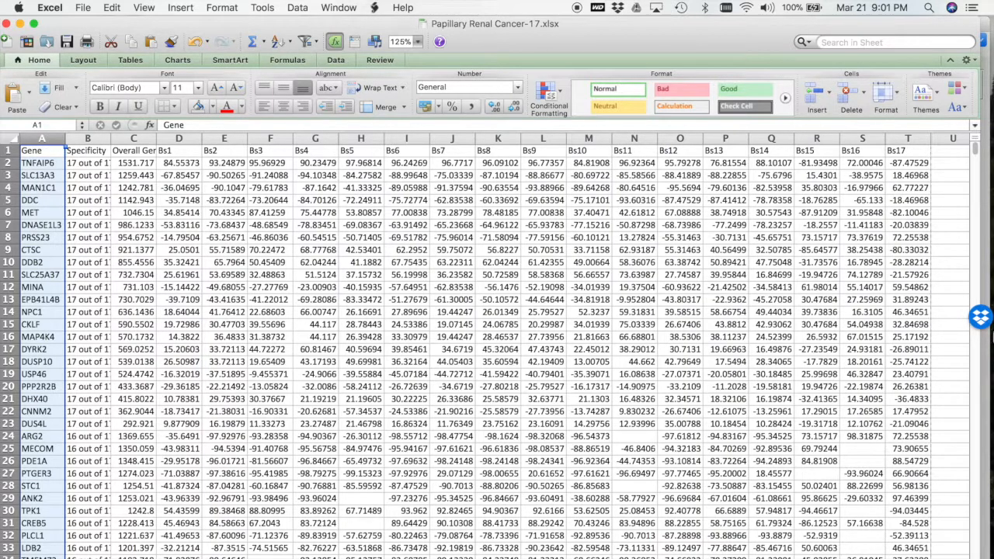
Copy columns A through T of the gene score sheet and paste them into a new spreadsheet in Partek Genomics Suite.
left_click(911, 138, "shift")
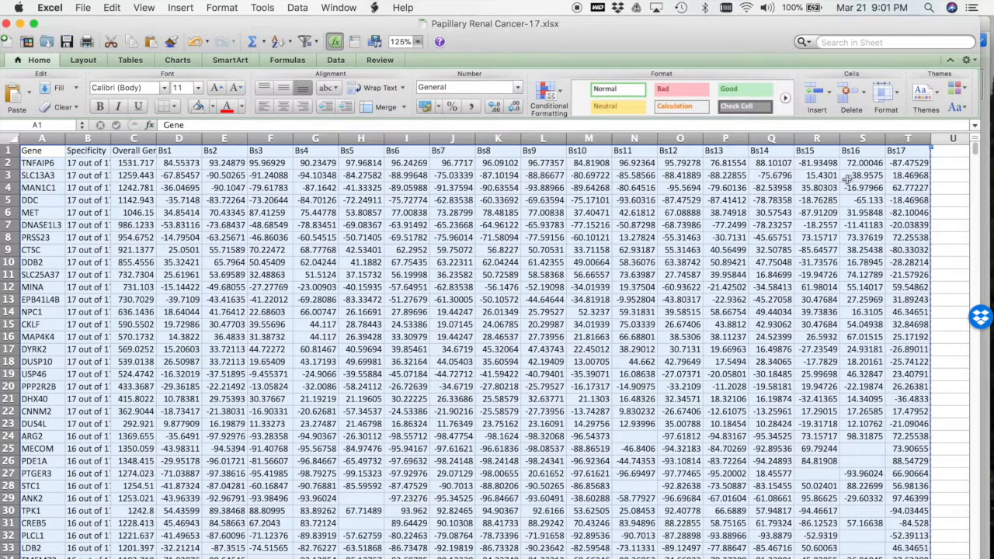
key("super+c")
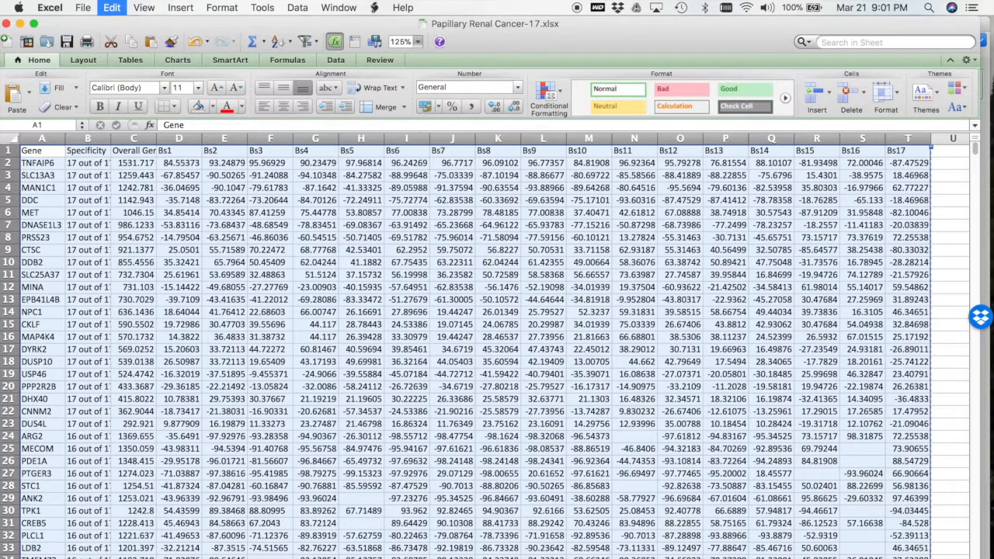
key("super+Tab")
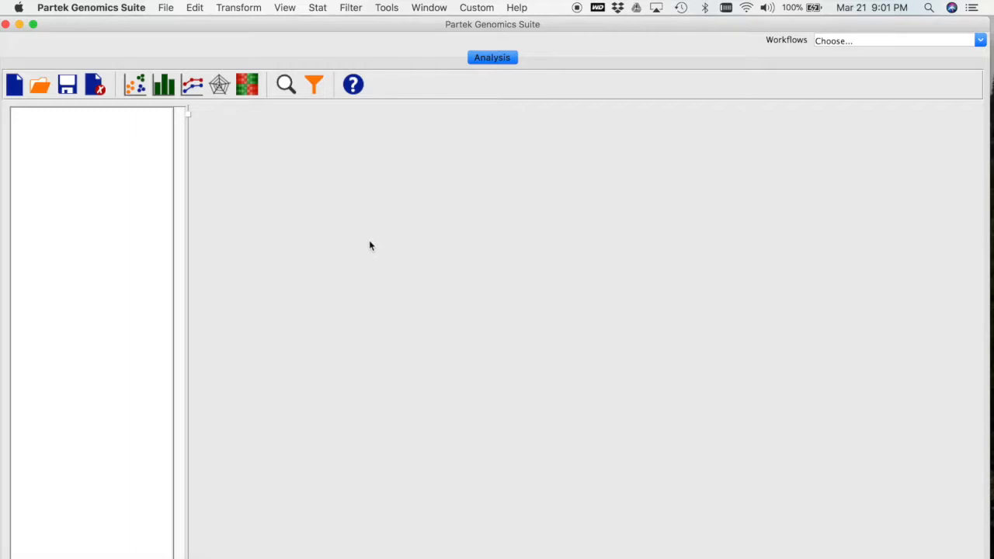
left_click(168, 8)
mouse_move(193, 9)
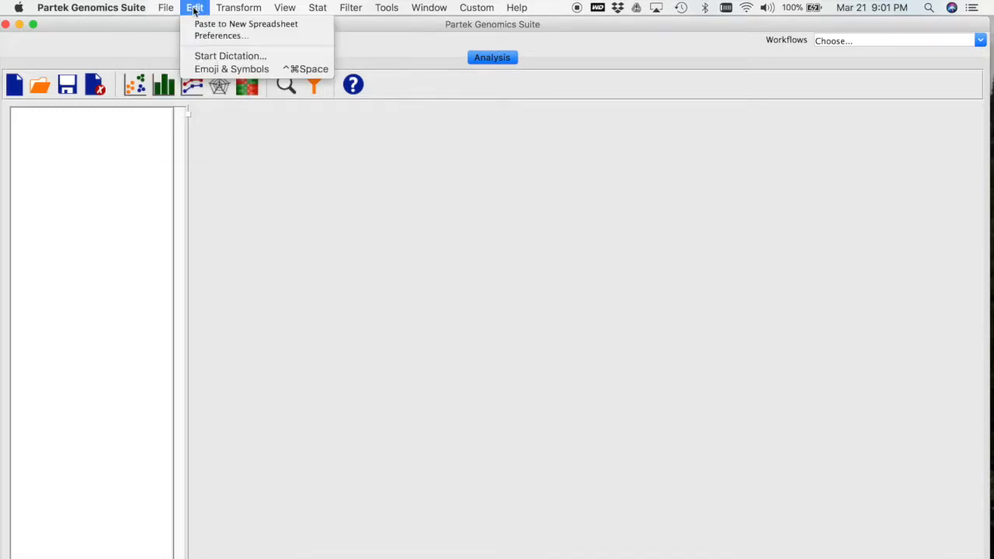
left_click(201, 24)
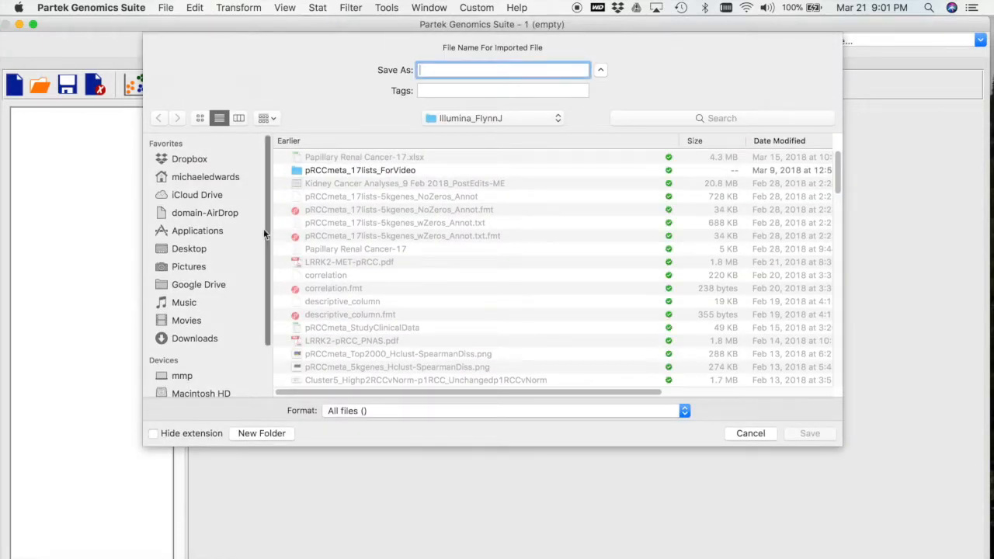
Save the imported file as pRCC_17 in the RareCancerMetaAnalysis_17 folder on the Desktop and acknowledge the missing data notice.
left_click(204, 252)
left_click(354, 158)
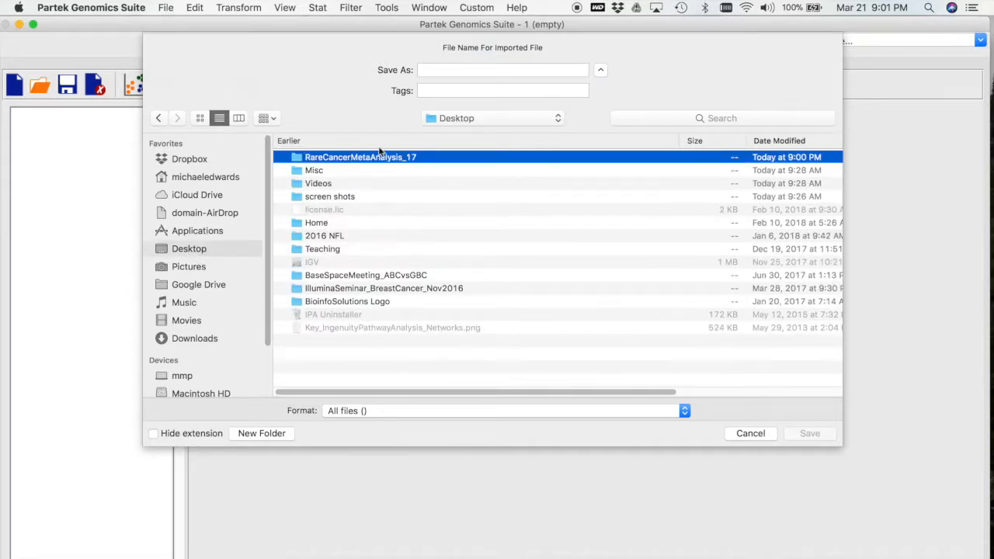
left_click(503, 70)
type("p")
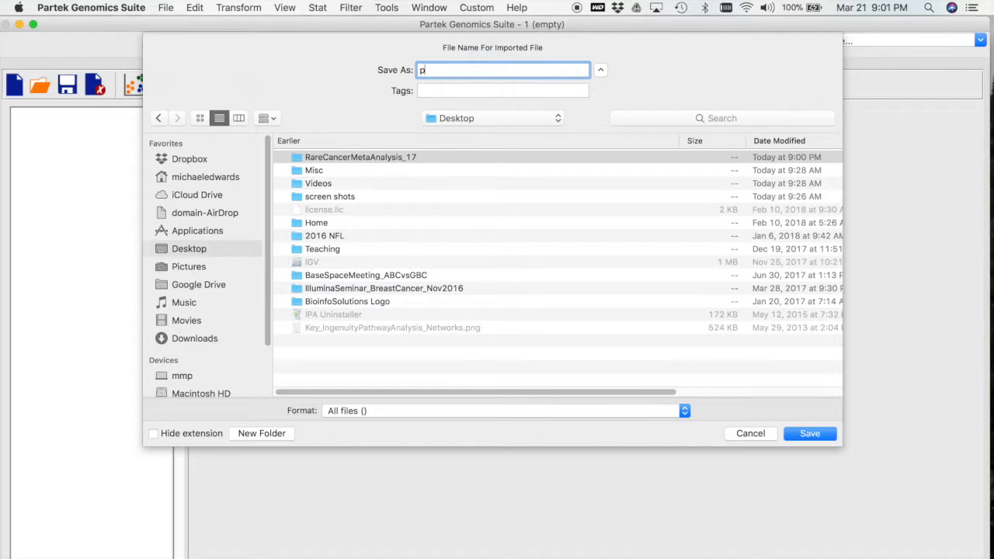
type("RCC_17")
double_click(371, 157)
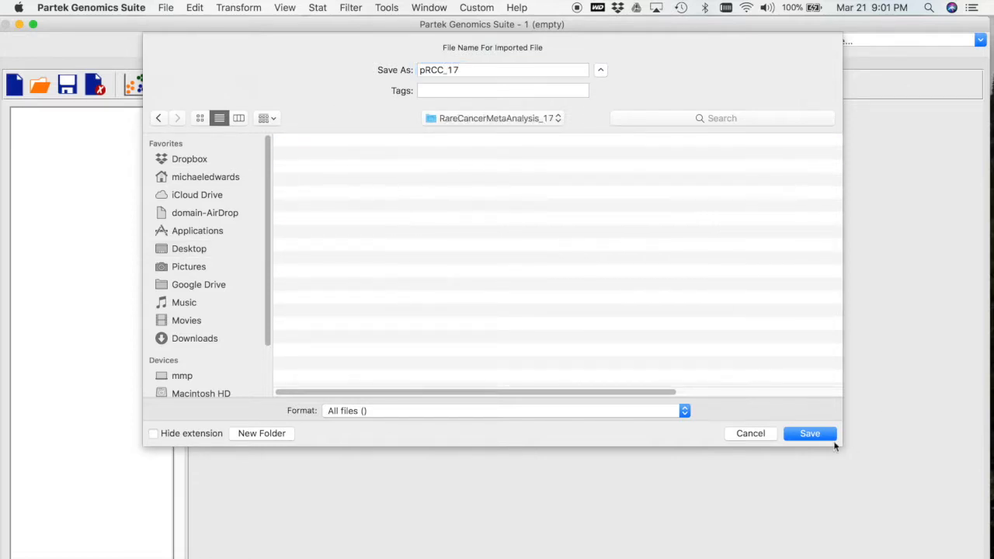
left_click(817, 435)
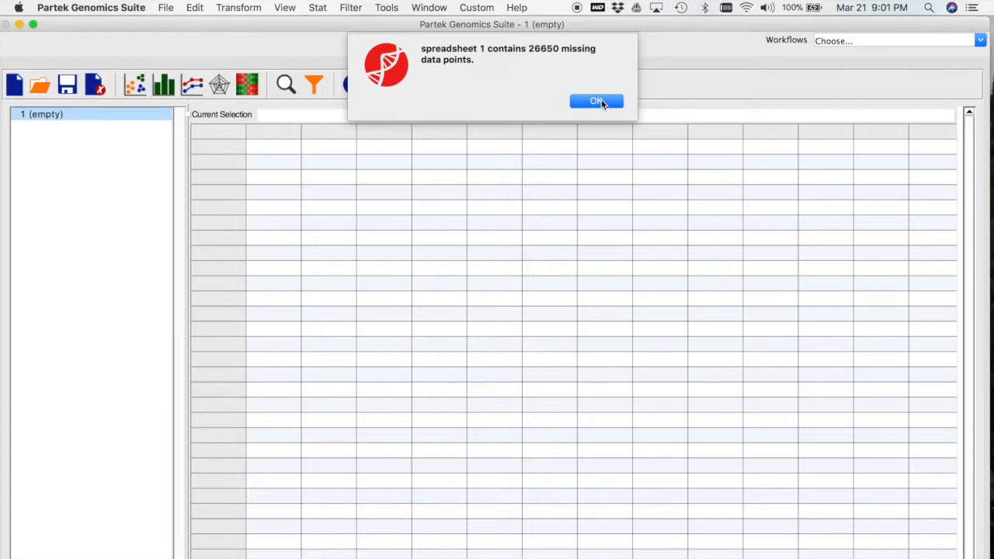
left_click(594, 99)
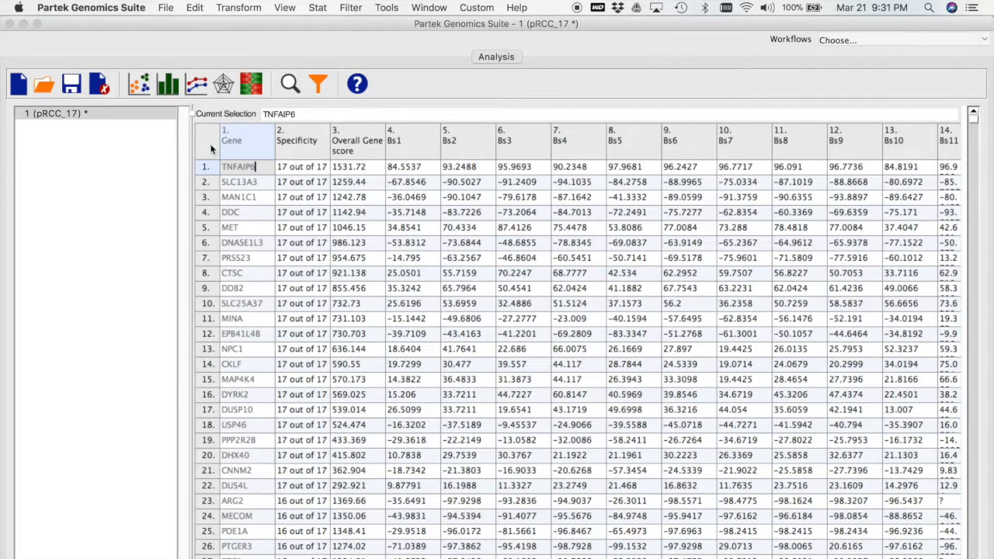
Create a transposed spreadsheet of the numeric data with Gene as column labels, overwriting the output file pRCC_17_transpose.
left_click(244, 7)
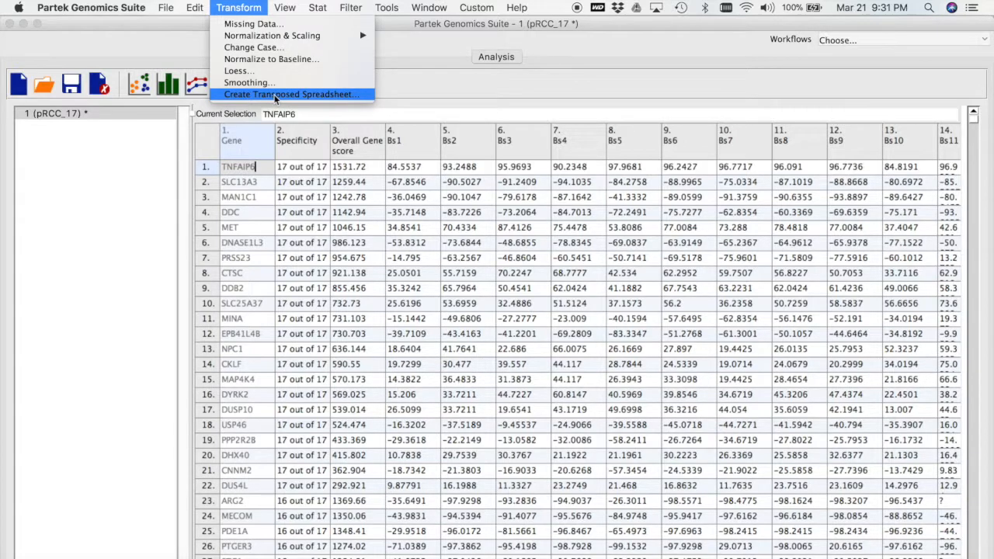
left_click(275, 95)
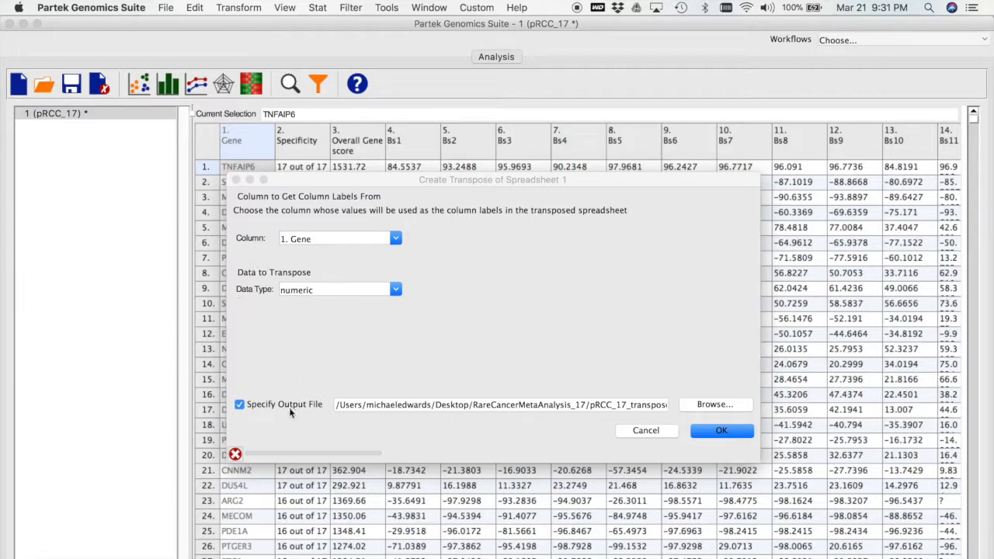
left_click(710, 431)
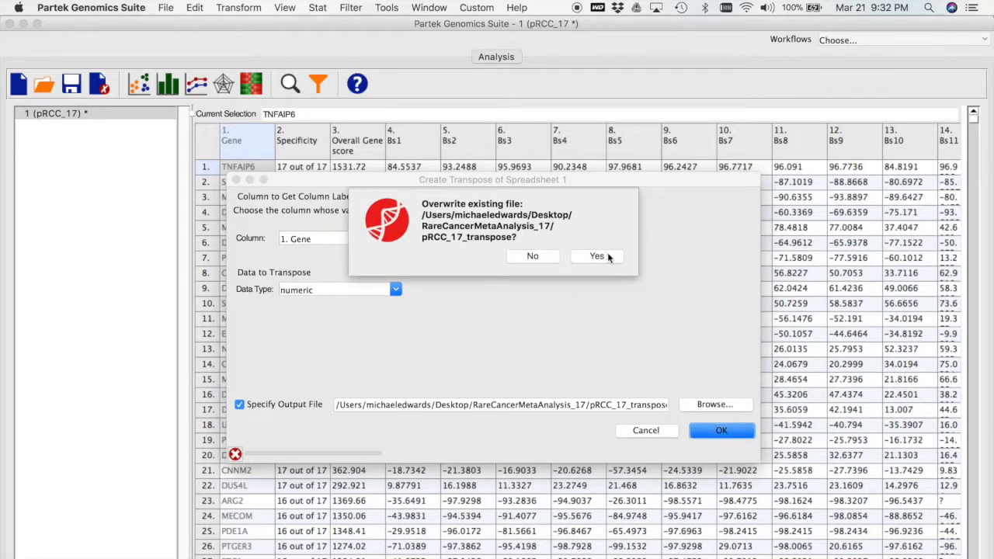
left_click(609, 257)
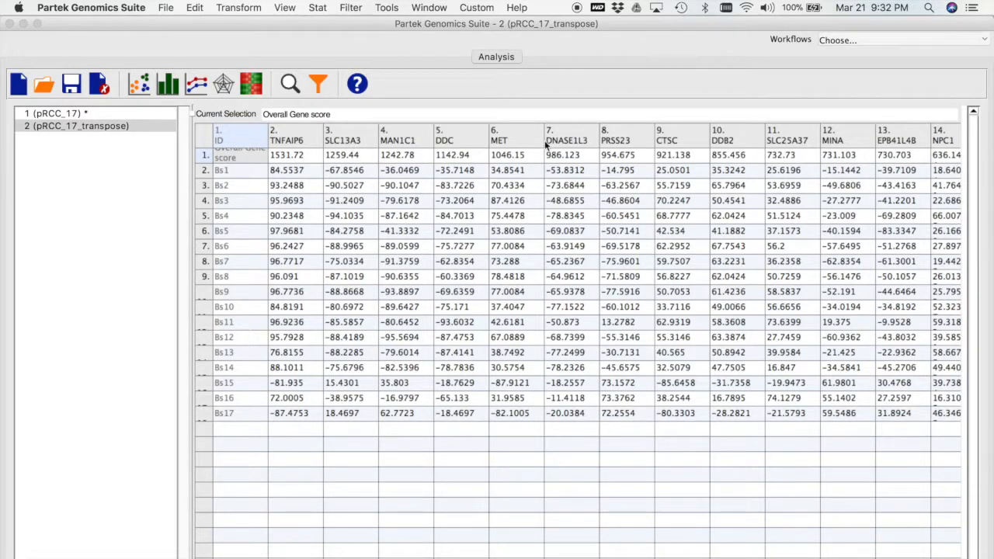
left_click(207, 161)
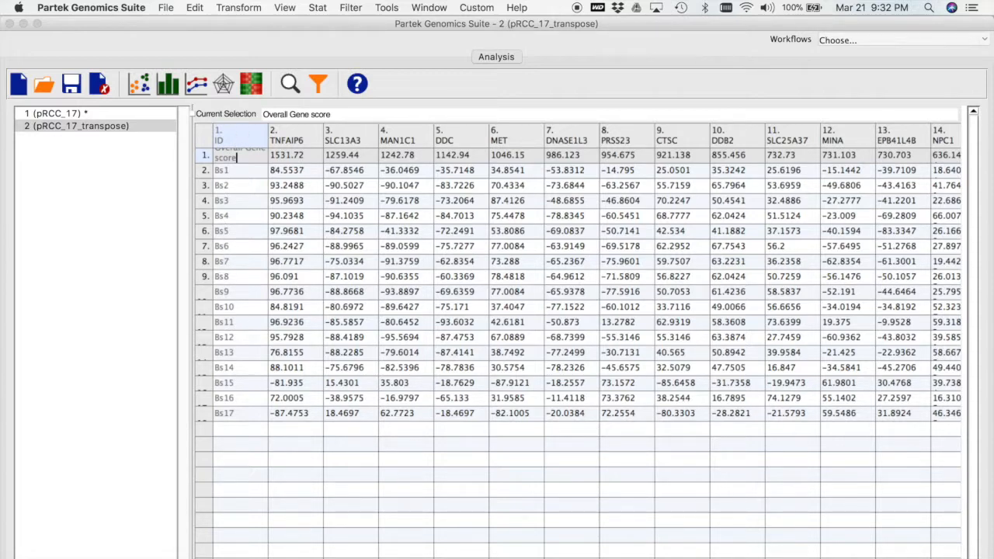
Copy study annotation columns A through L from the Excel workbook and paste them into a new Partek spreadsheet without naming the file.
key("super+Tab")
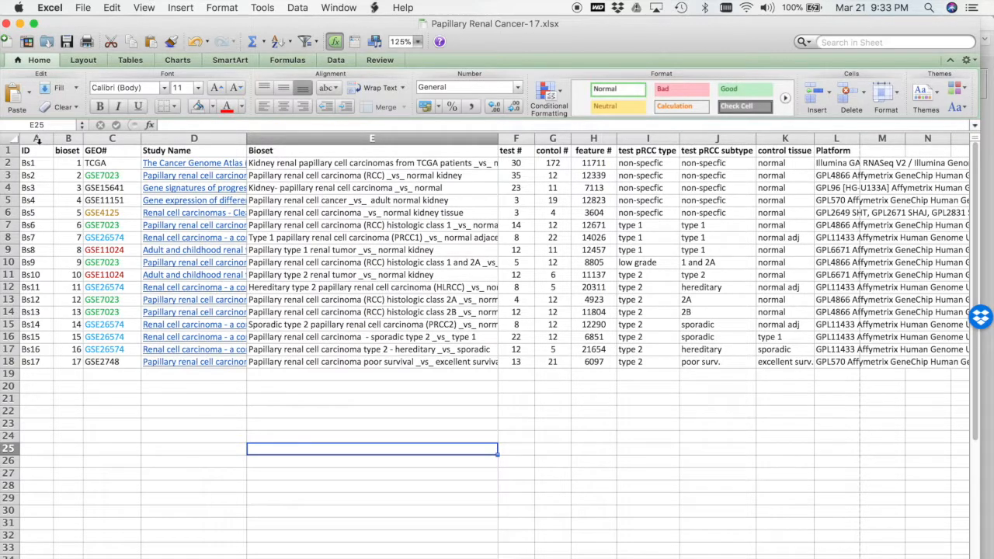
left_click_drag(37, 139, 828, 150)
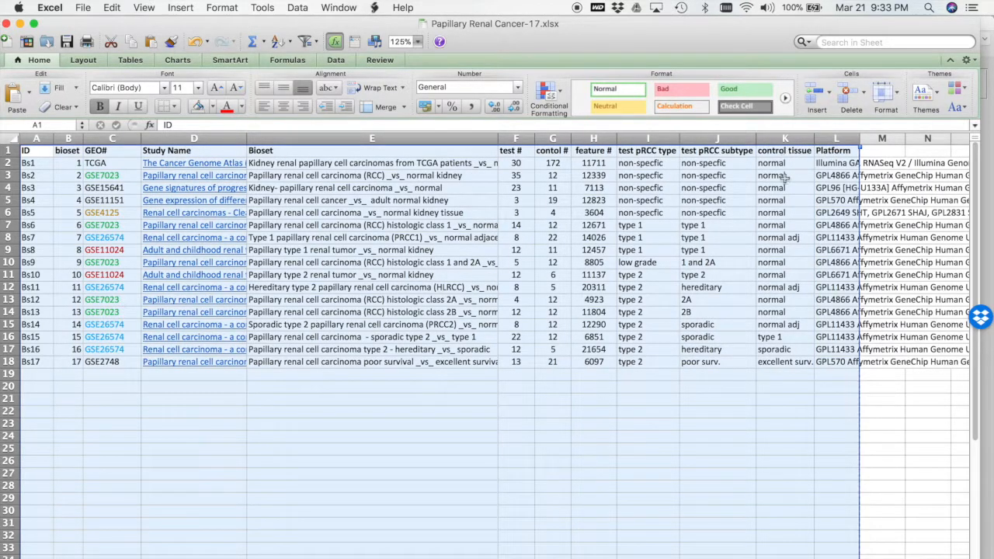
key("super+c")
key("super+Tab")
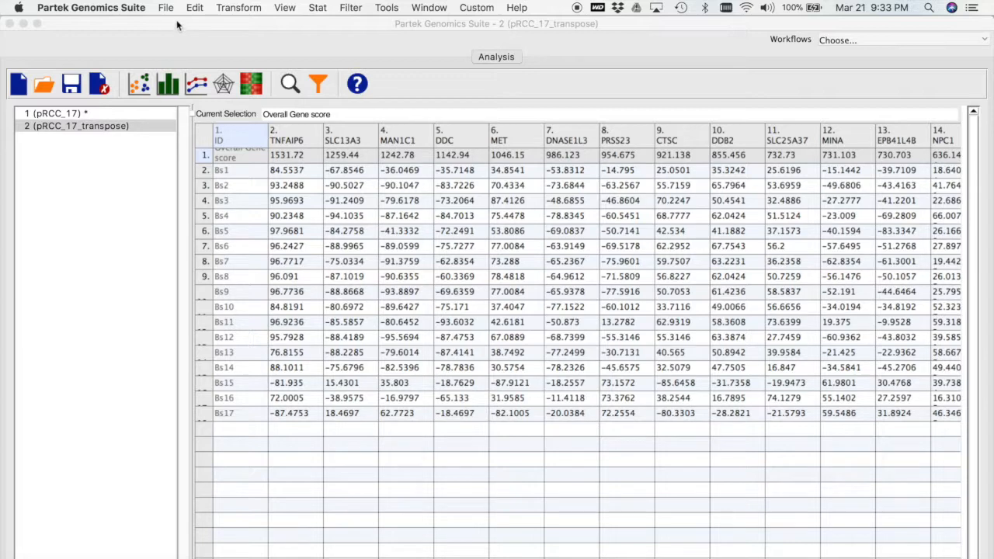
left_click(194, 9)
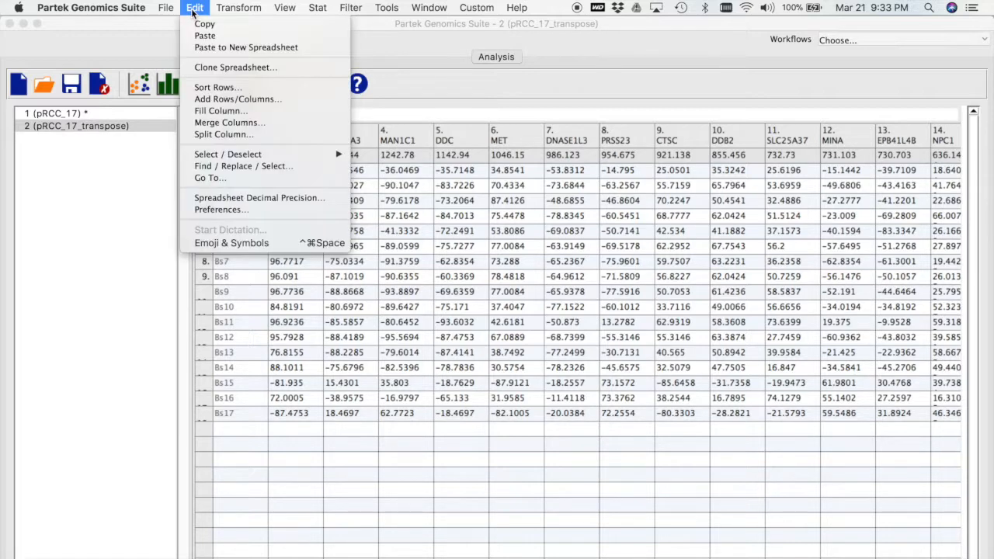
left_click(211, 47)
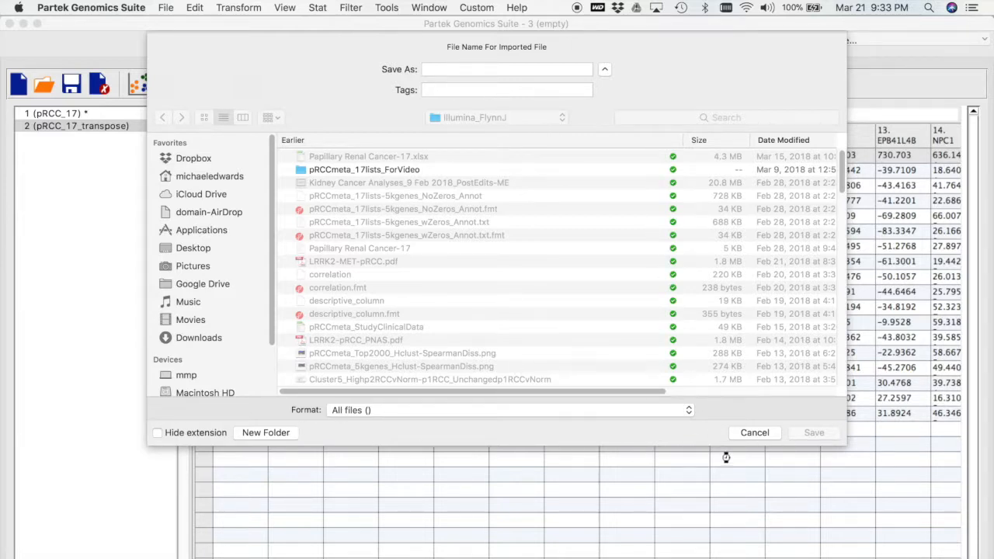
left_click(750, 433)
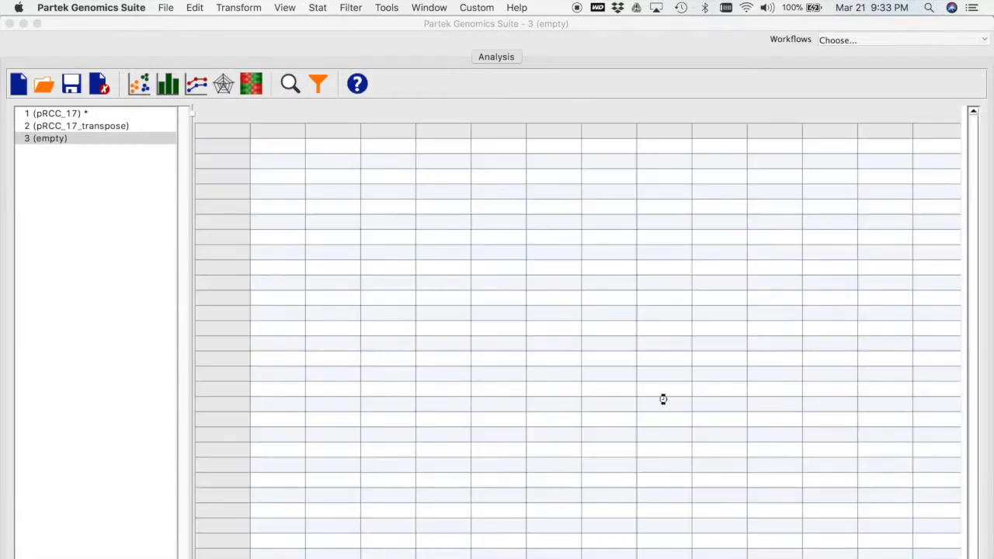
left_click(600, 100)
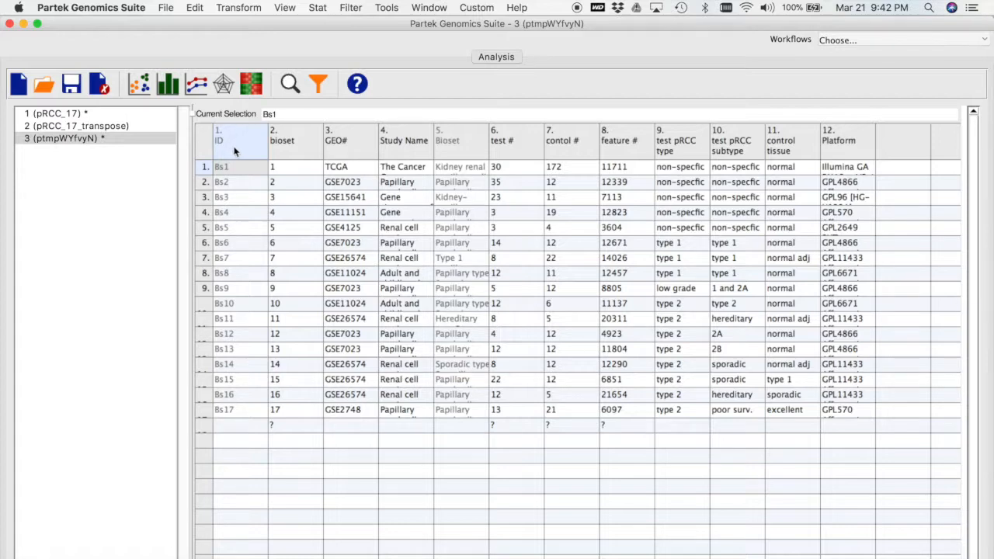
Merge all annotation columns with pRCC_17_transpose by their ID columns into a new spreadsheet, overwriting the output file merged.
left_click(89, 125)
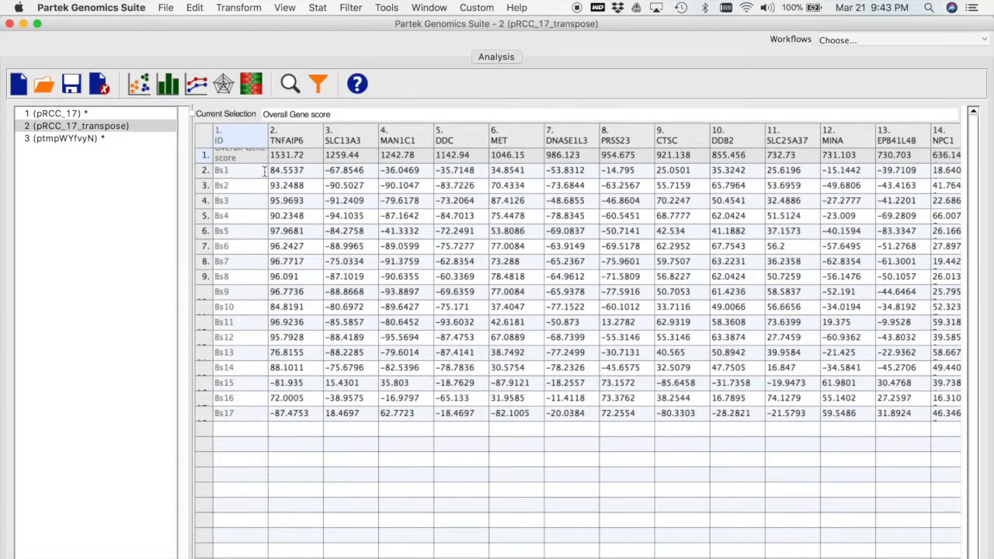
left_click(89, 138)
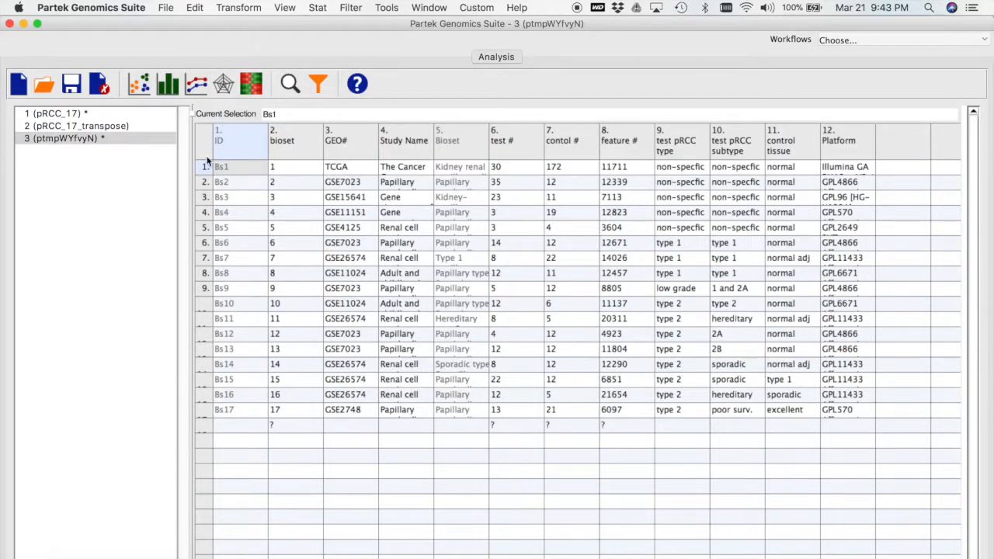
left_click(97, 125)
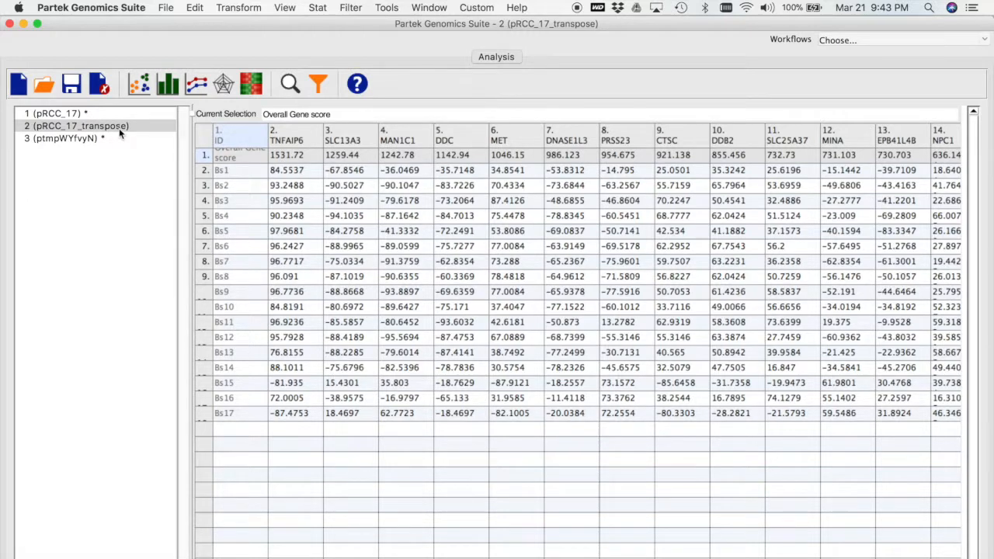
left_click(167, 8)
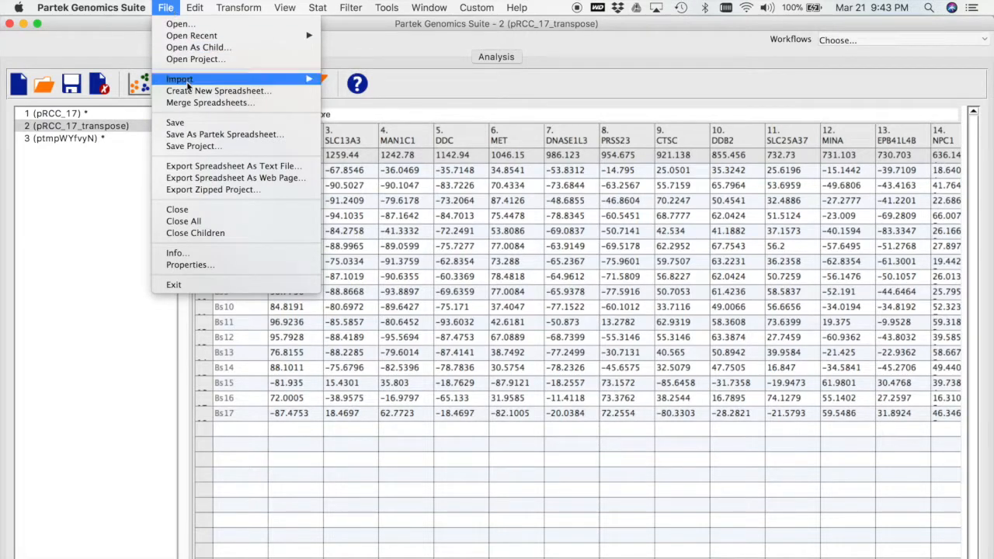
left_click(198, 104)
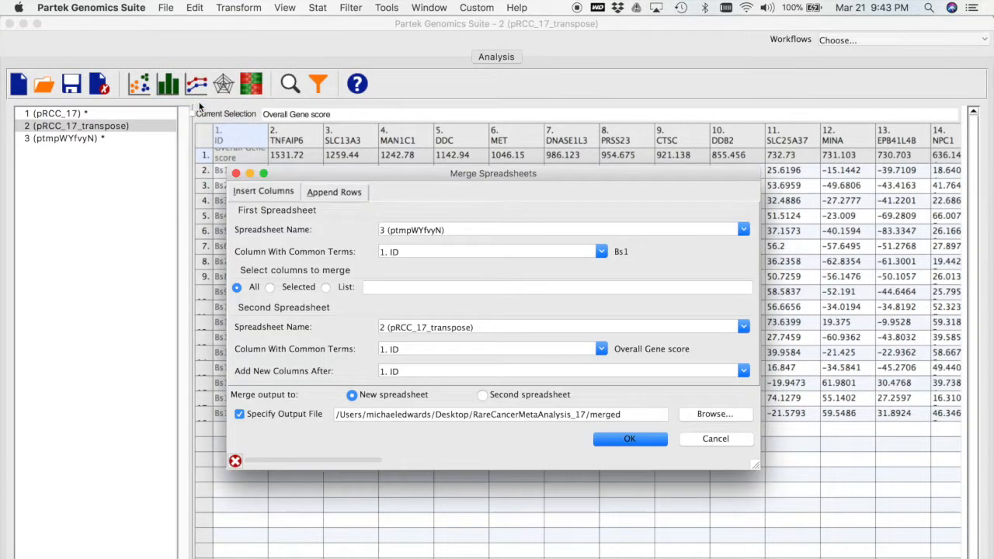
left_click_drag(423, 172, 343, 42)
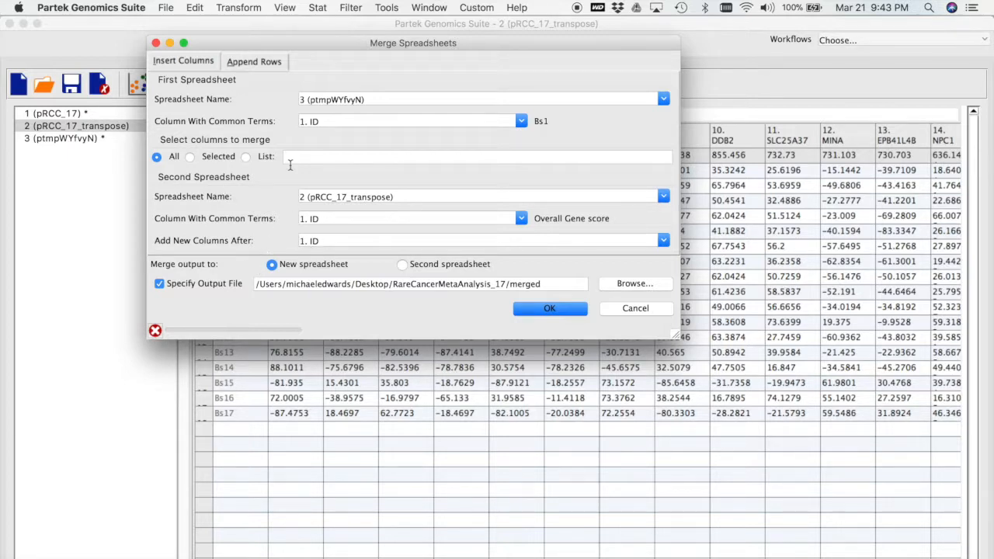
left_click(551, 309)
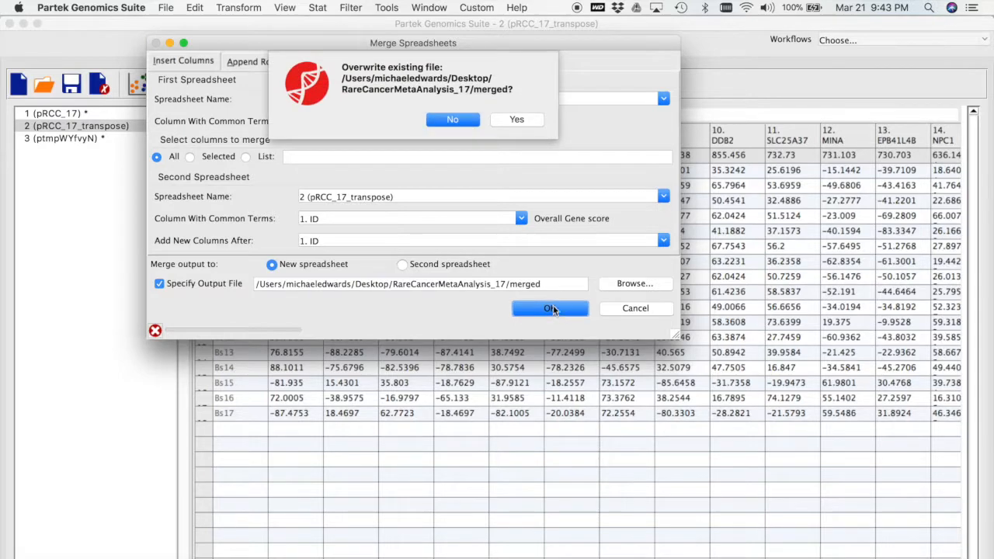
left_click(517, 121)
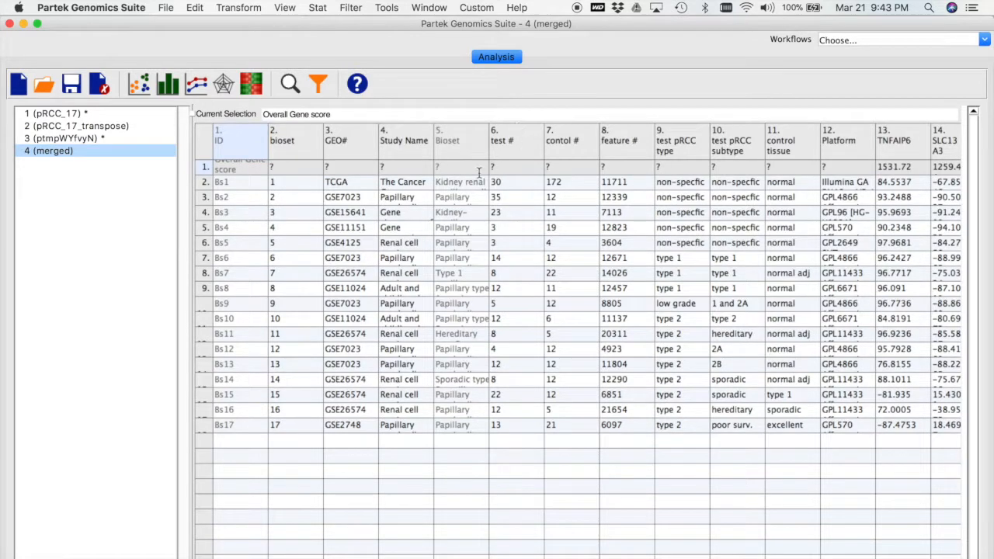
Filter out the Overall Gene score row from the merged spreadsheet and look through its gene columns.
left_click(201, 141)
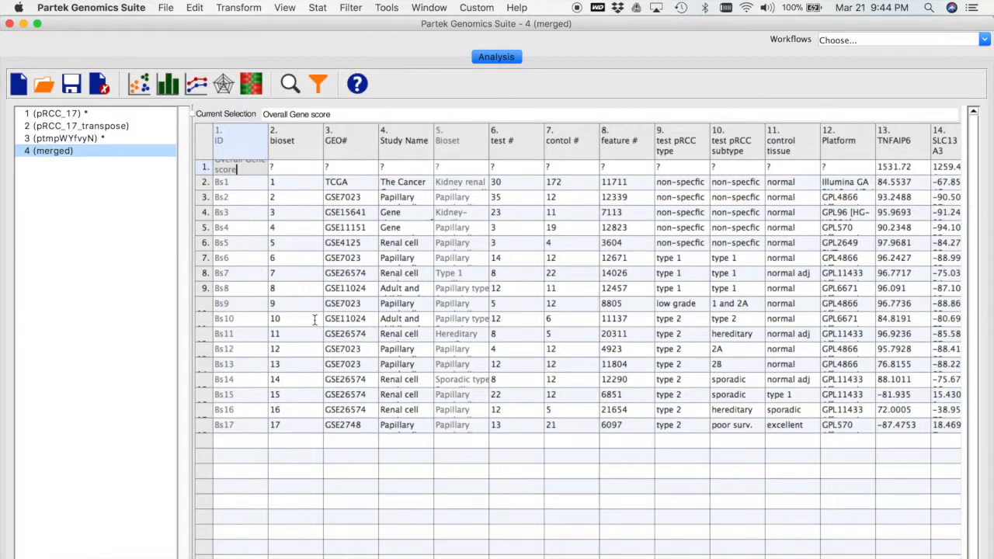
left_click(208, 170)
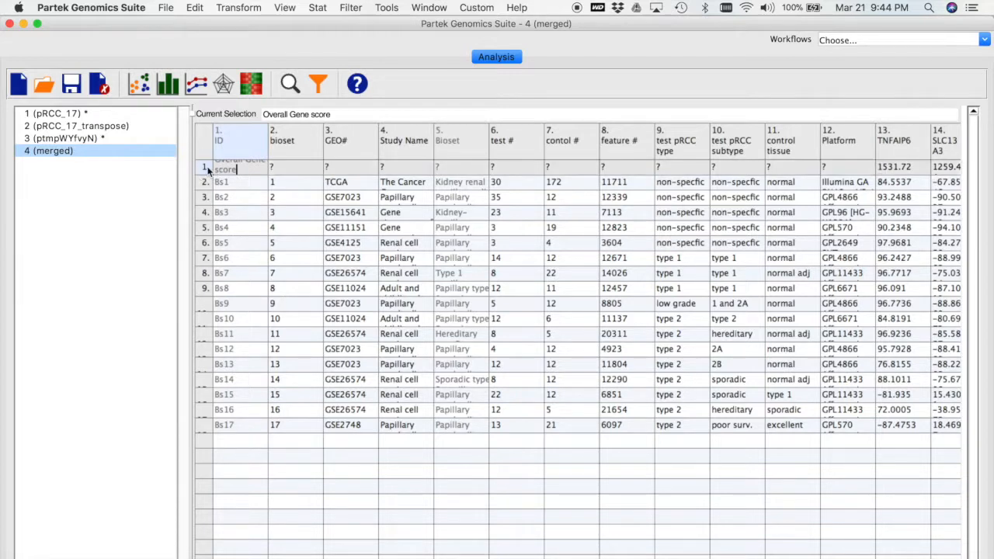
right_click(207, 168)
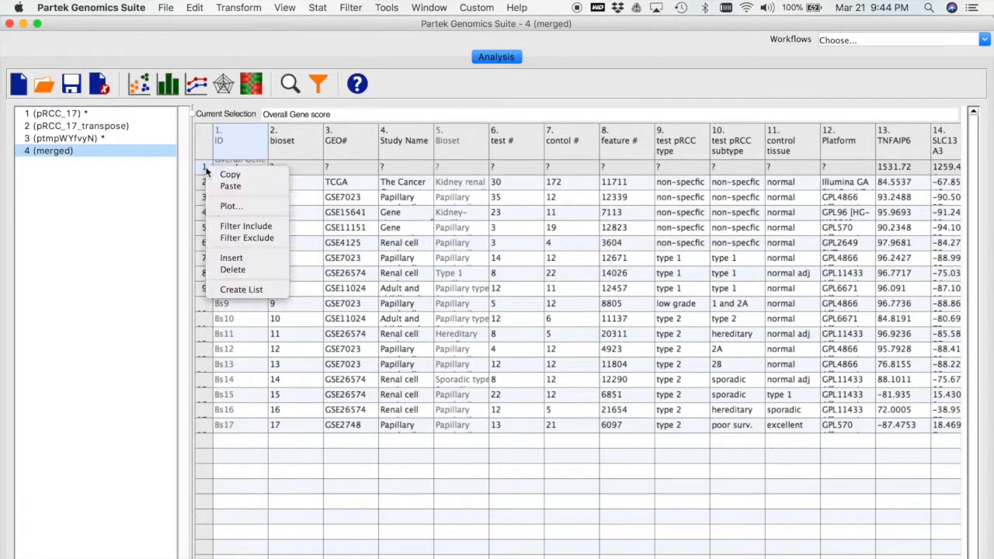
left_click(268, 238)
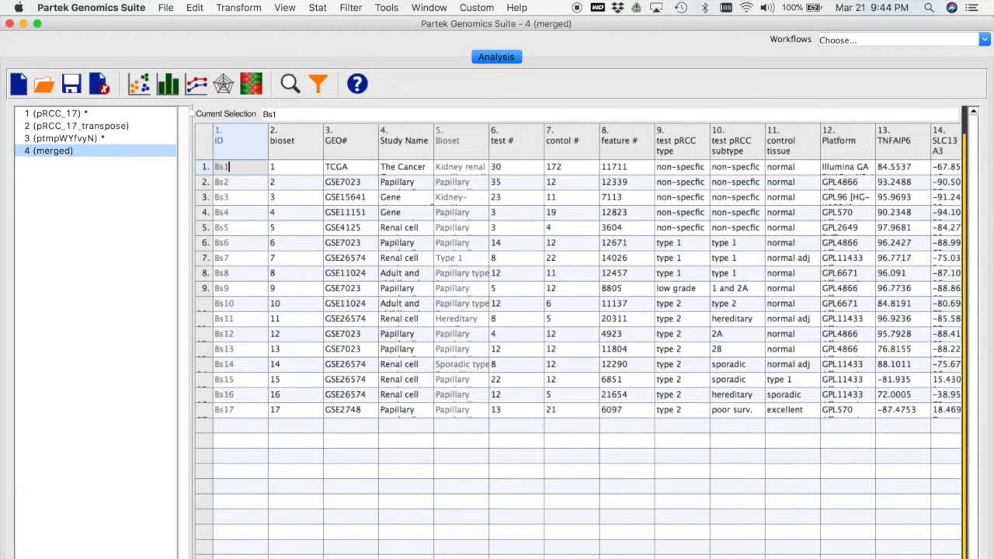
scroll(579, 342, "right", 20)
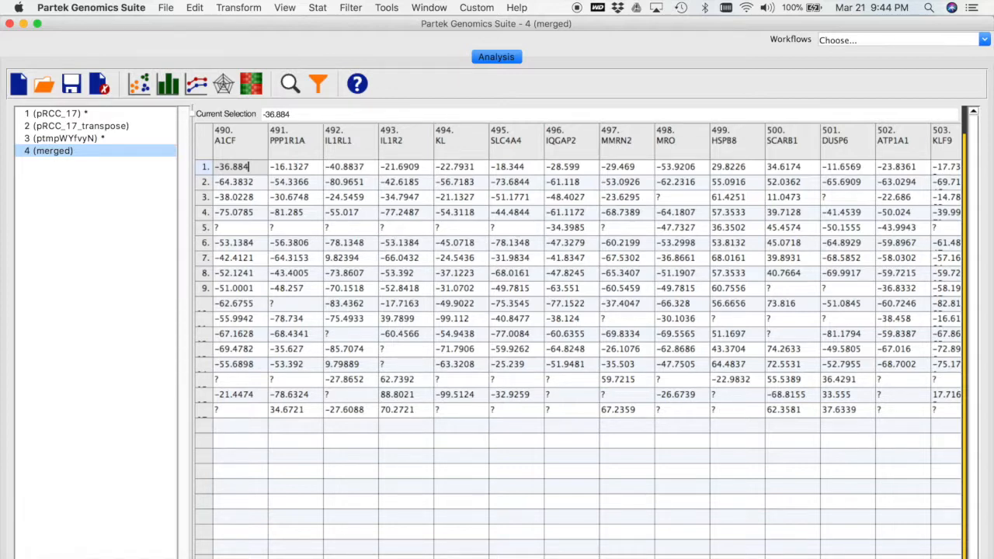
Replace every ? with 0 across all columns of the merged spreadsheet, and look through the gene columns to check the replacement.
key("Left")
key("Left")
key("Left")
key("Left")
key("Left")
key("Left")
key("Left")
key("Left")
key("Left")
key("Left")
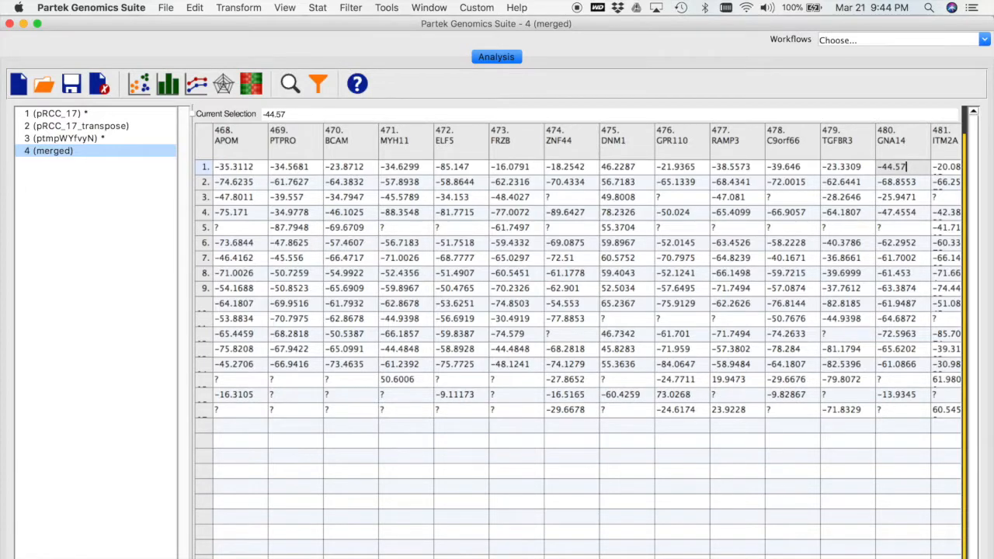
scroll(579, 342, "left", 20)
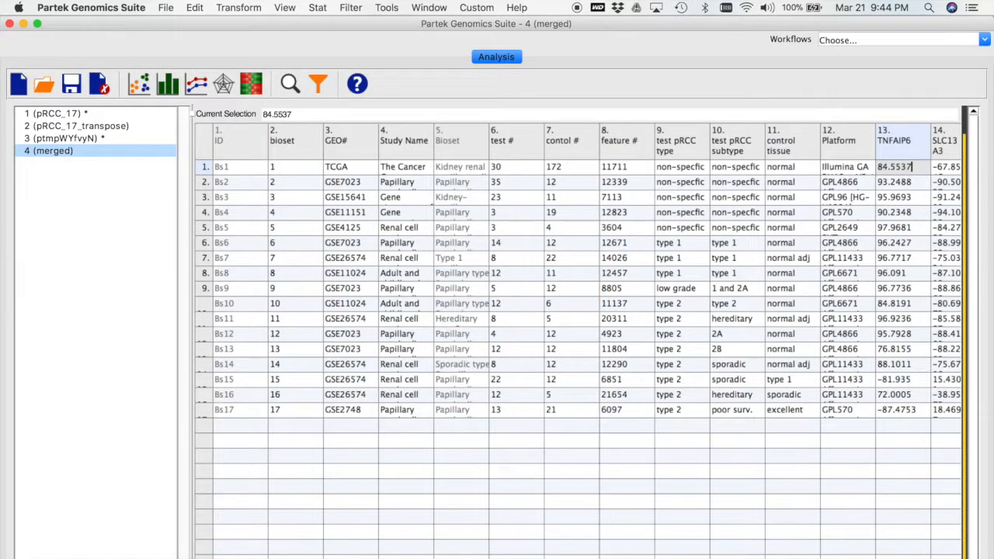
left_click(195, 8)
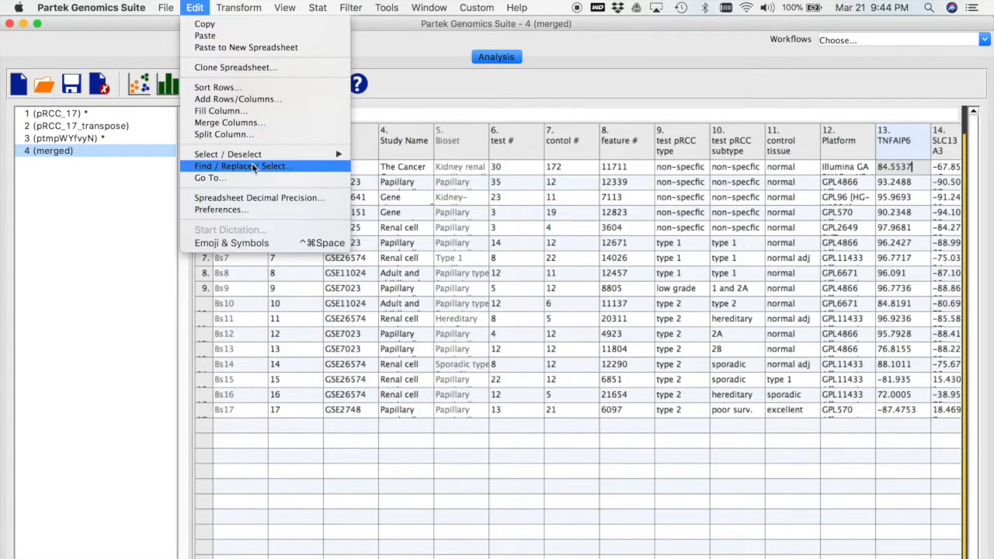
left_click(254, 166)
left_click_drag(400, 189, 327, 129)
double_click(311, 148)
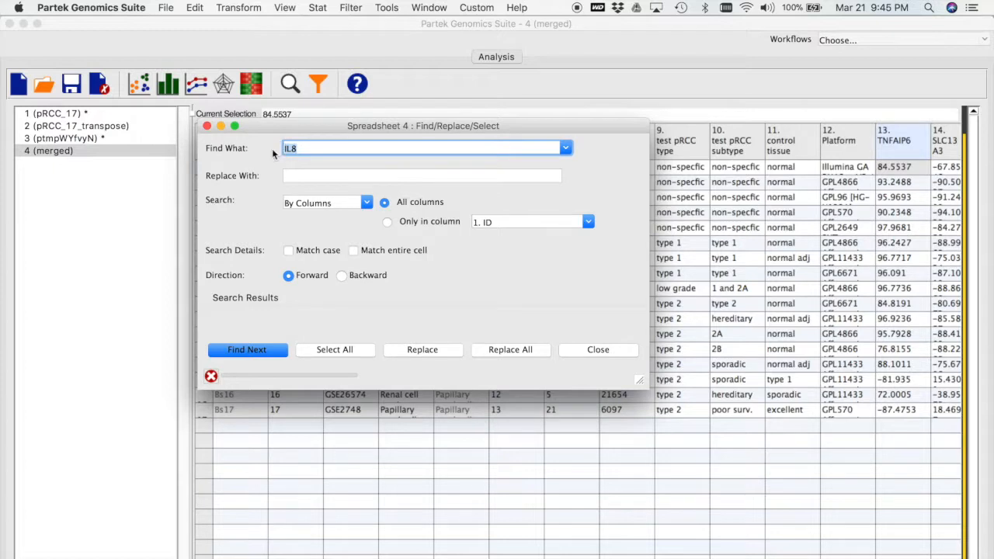
type("/")
left_click(325, 177)
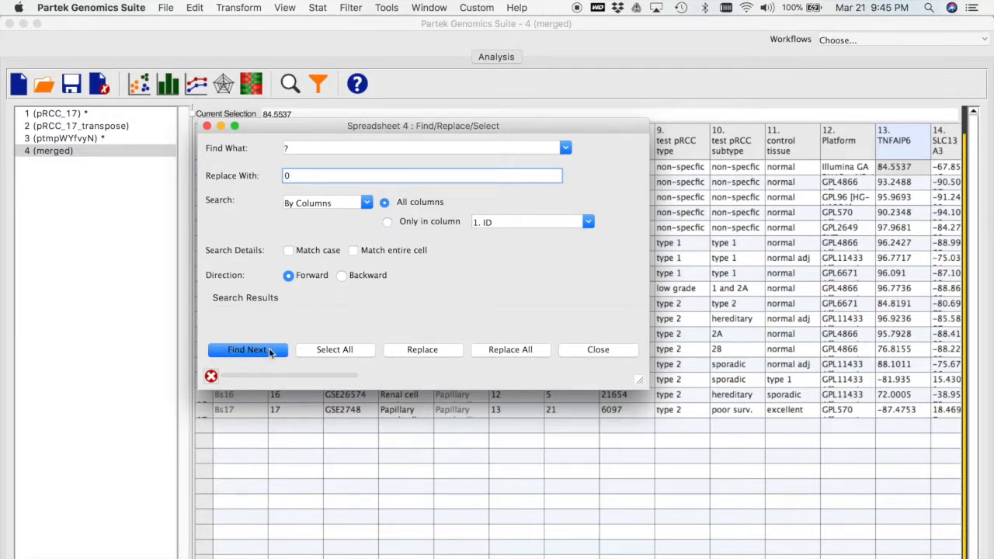
left_click(515, 349)
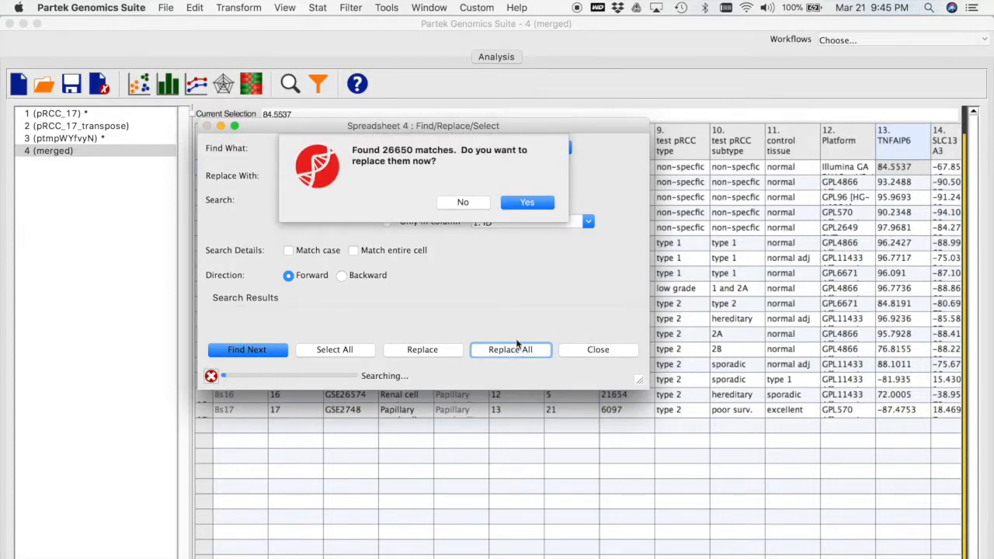
left_click(536, 202)
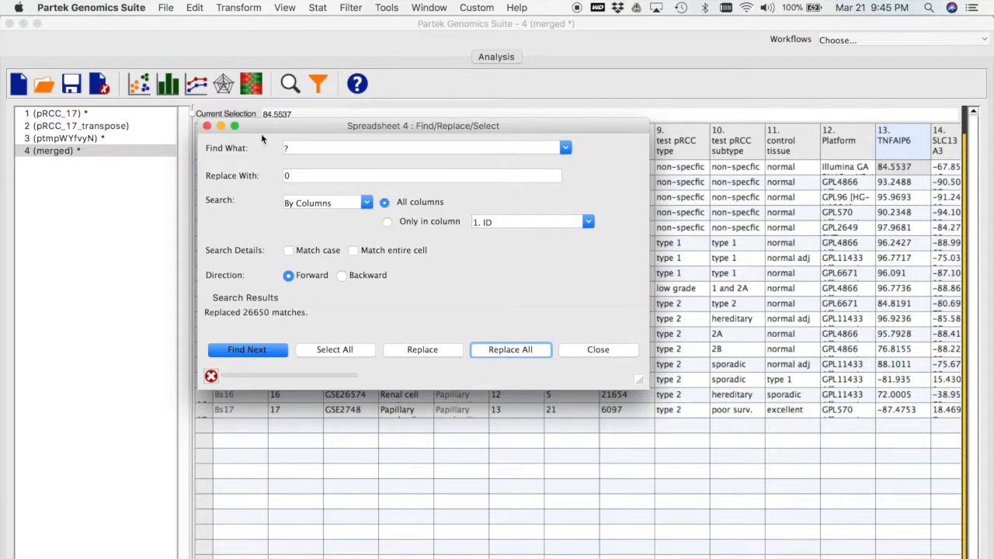
left_click(207, 127)
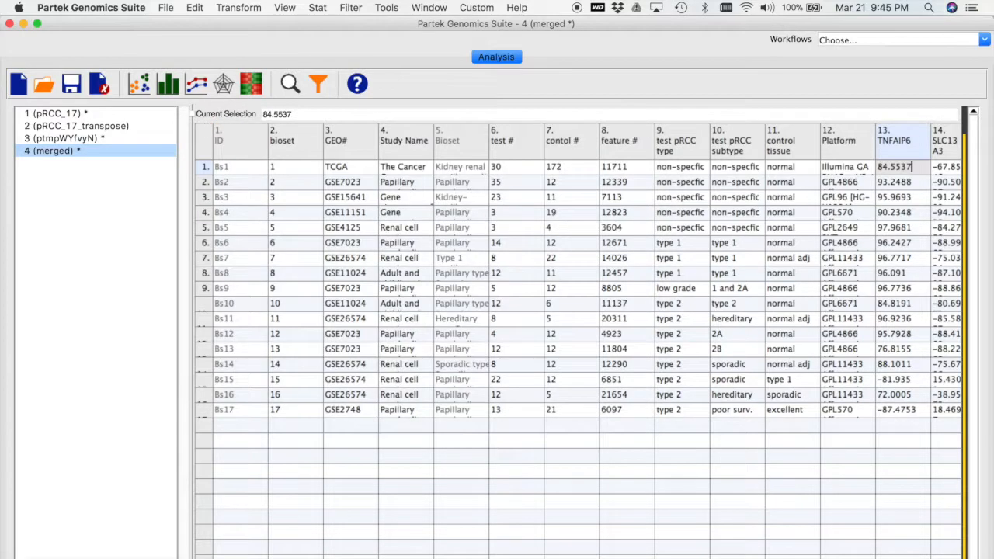
scroll(579, 342, "right", 20)
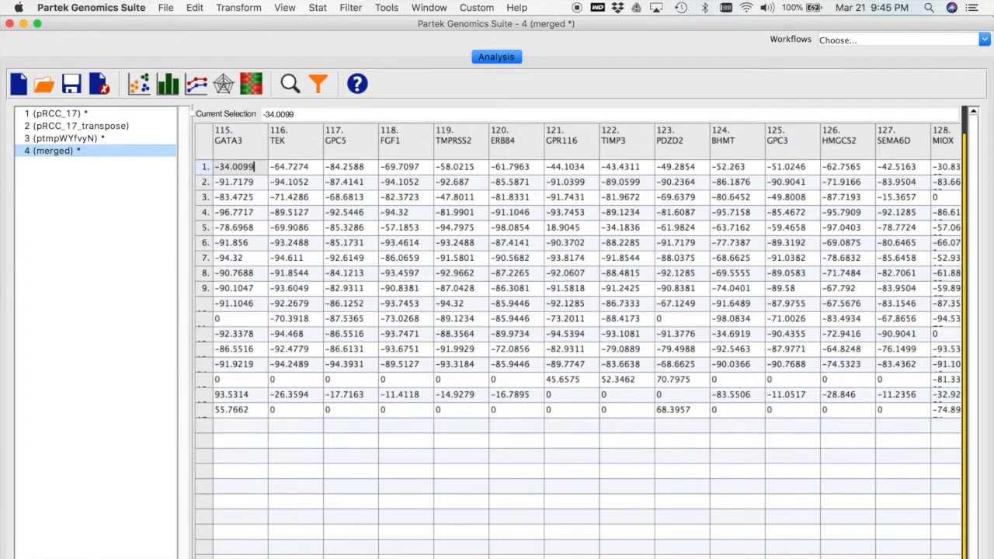
scroll(579, 342, "left", 20)
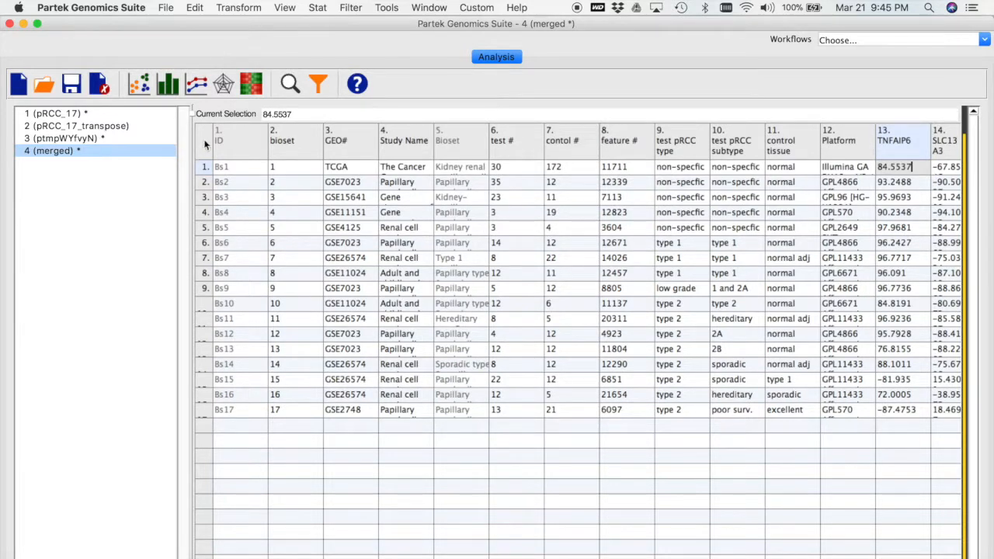